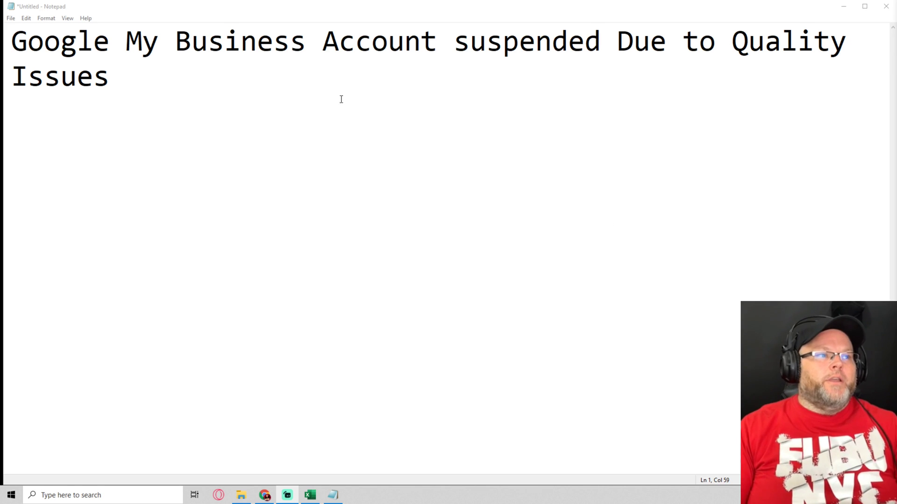
Add a 'GOOGLE TOS' line in capitals below the heading
{"action": "left_click", "coordinate": [314, 77]}
{"action": "key", "text": "Return"}
{"action": "key", "text": "Return"}
{"action": "type", "text": "google TOS"}
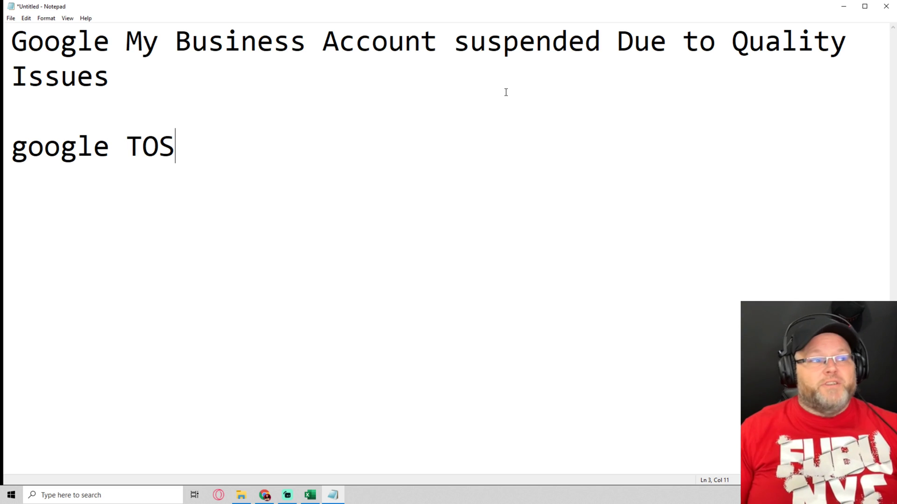
{"action": "key", "text": "Left"}
{"action": "key", "text": "Left"}
{"action": "key", "text": "Left"}
{"action": "key", "text": "Left"}
{"action": "key", "text": "ctrl+shift+Left"}
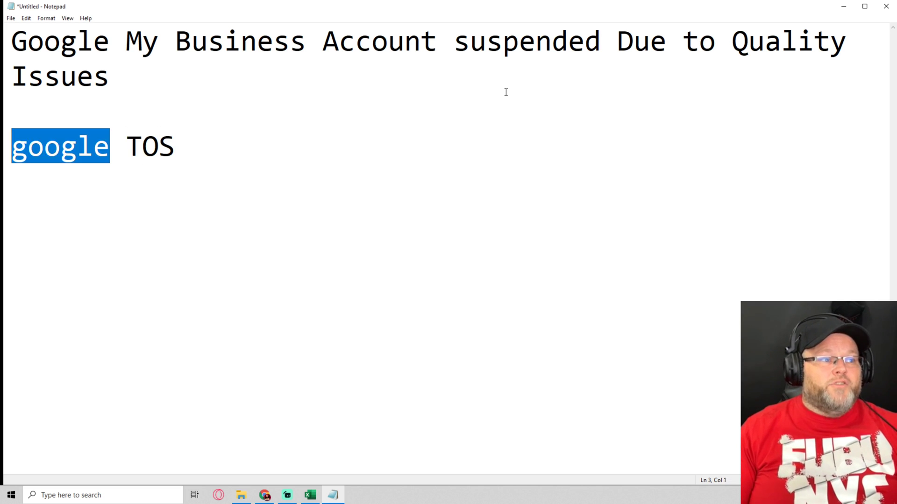
{"action": "type", "text": "google"}
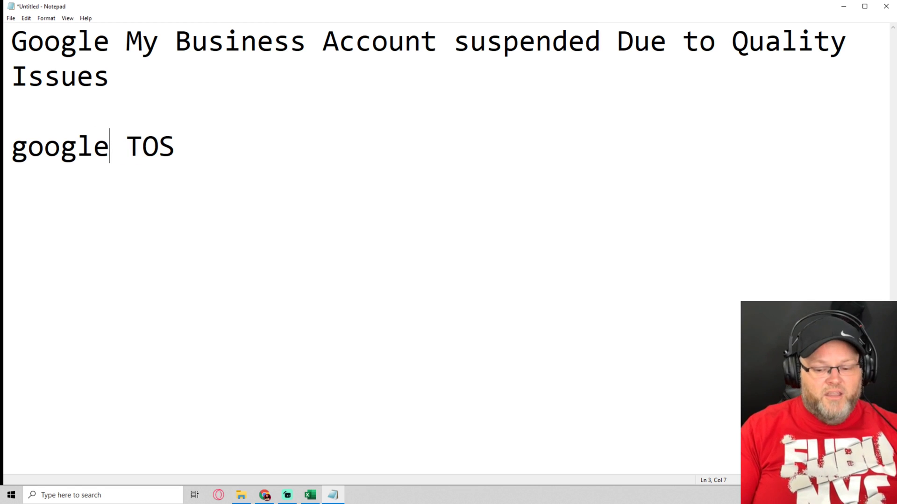
{"action": "key", "text": "ctrl+shift+Left"}
{"action": "type", "text": "googl"}
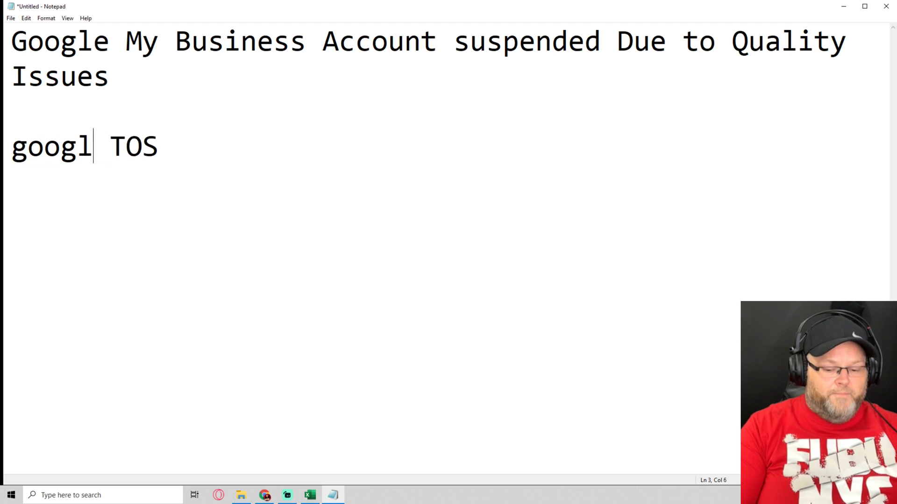
{"action": "type", "text": "e"}
{"action": "key", "text": "BackSpace"}
{"action": "key", "text": "BackSpace"}
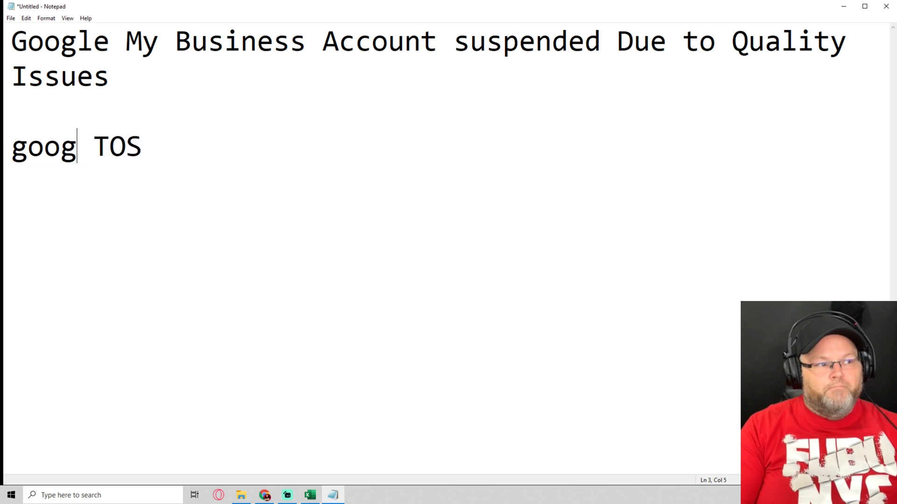
{"action": "key", "text": "BackSpace"}
{"action": "key", "text": "BackSpace"}
{"action": "key", "text": "BackSpace"}
{"action": "key", "text": "BackSpace"}
{"action": "type", "text": "GOOGL"}
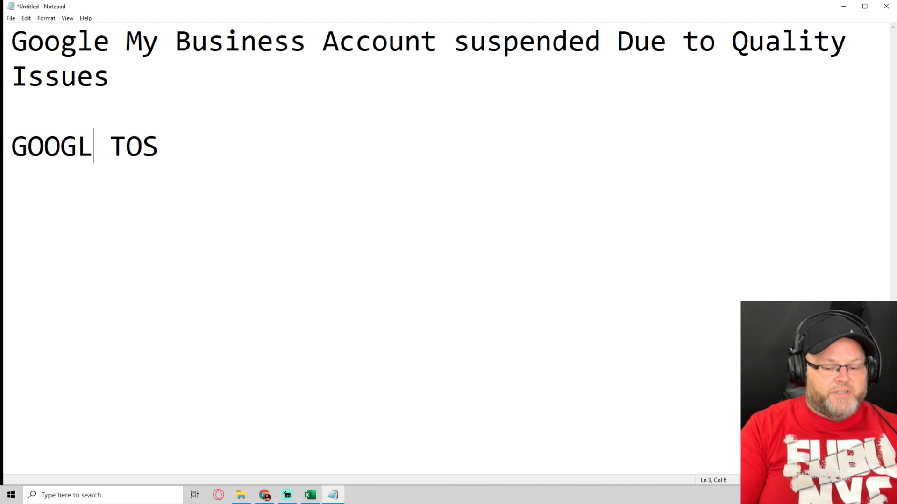
{"action": "type", "text": "E"}
Add 'COMPETITION REPORTED' on the line beneath GOOGLE TOS
{"action": "left_click", "coordinate": [205, 154]}
{"action": "key", "text": "Return"}
{"action": "type", "text": "COMPETITION "}
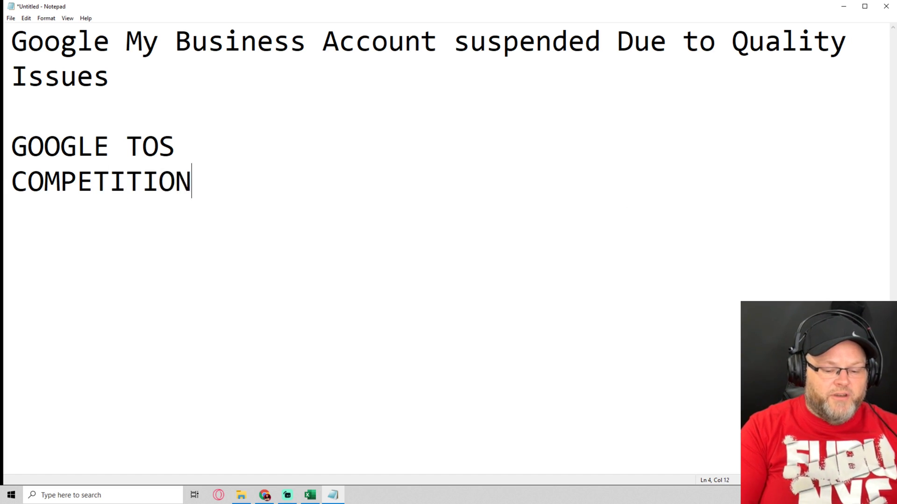
{"action": "type", "text": "REPORTED"}
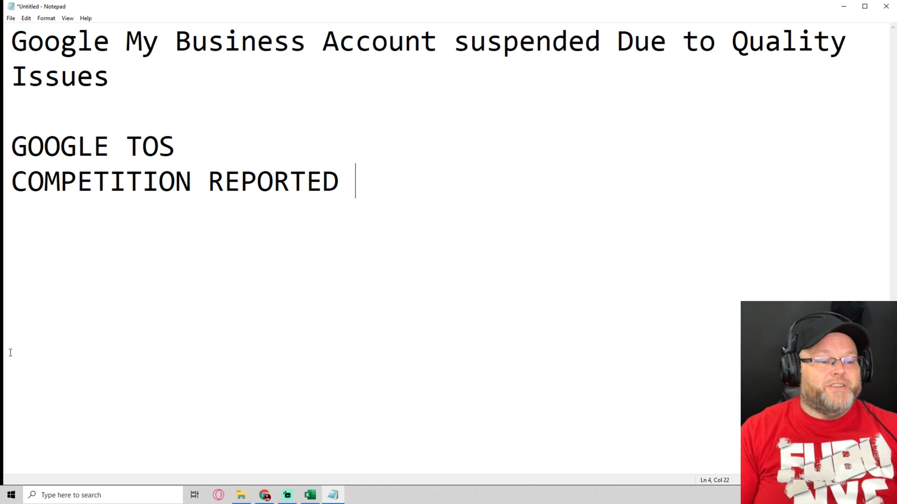
Search Google for 'HVAC orlando' in a new Chrome tab and scroll to the local map listings
{"action": "left_click", "coordinate": [265, 496]}
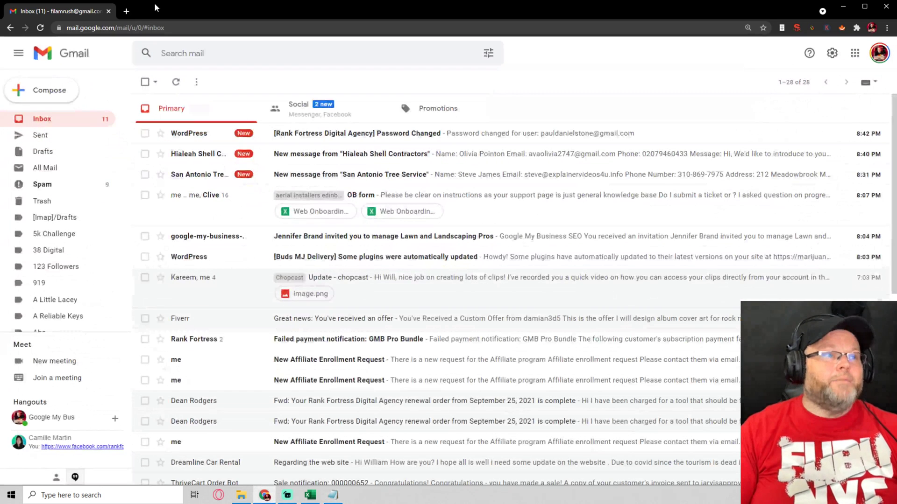
{"action": "left_click", "coordinate": [126, 11]}
{"action": "left_click", "coordinate": [325, 273]}
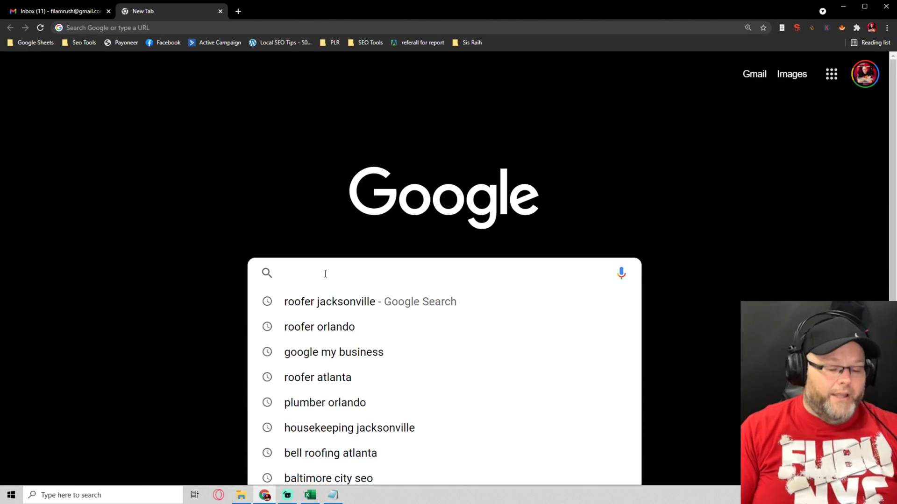
{"action": "type", "text": "hvaC"}
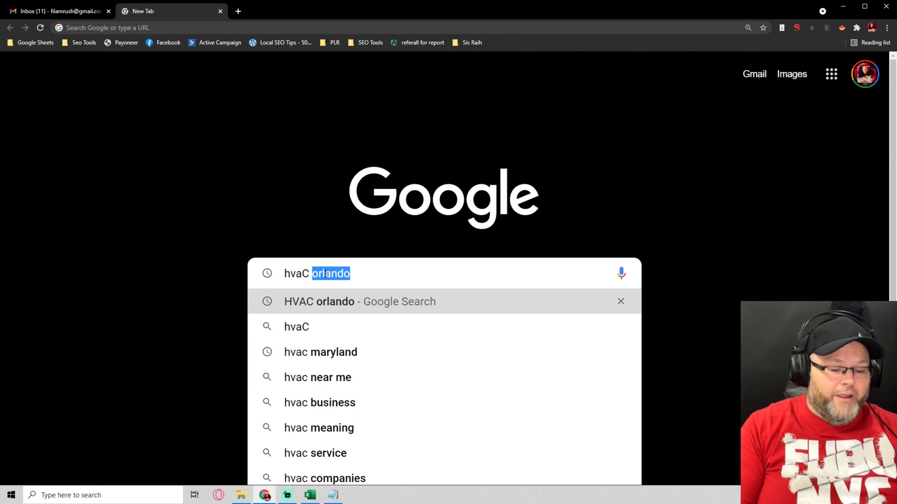
{"action": "key", "text": "Return"}
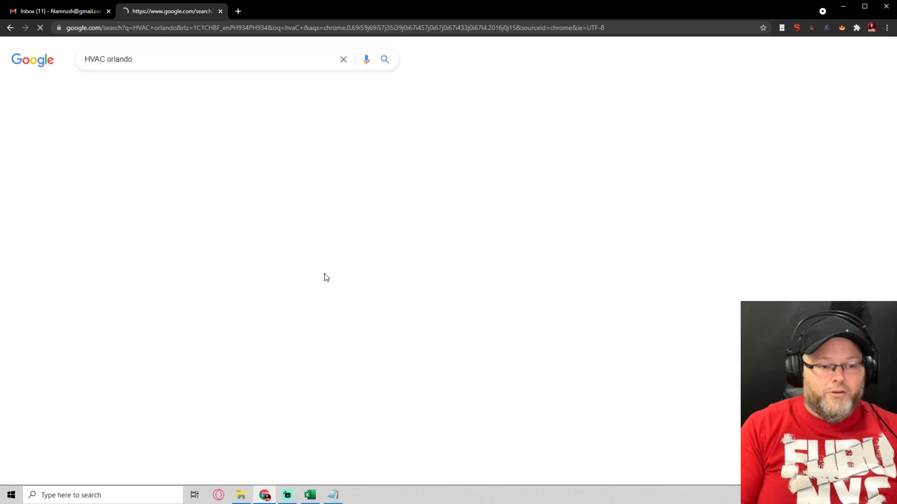
{"action": "scroll", "coordinate": [163, 190], "scroll_direction": "down", "scroll_amount": 5}
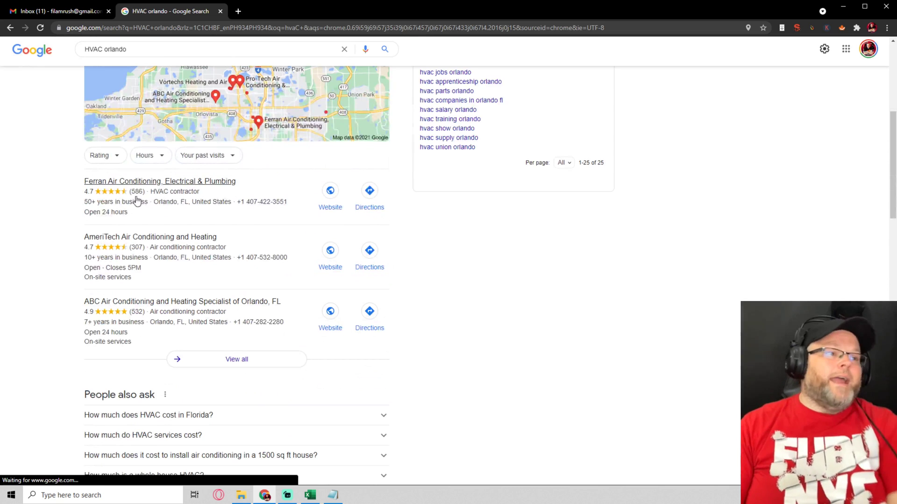
{"action": "scroll", "coordinate": [162, 240], "scroll_direction": "down", "scroll_amount": 1}
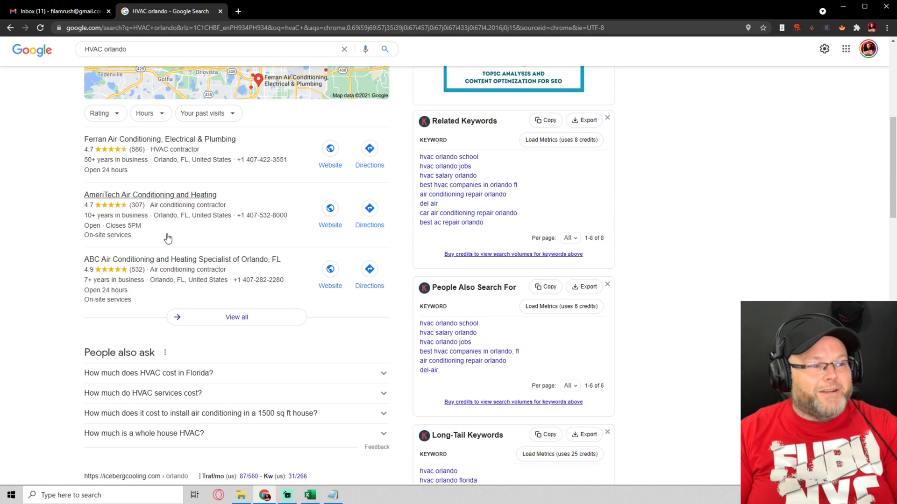
Open AmeriTech Air Conditioning and Heating's listing and review its Suggest an edit close-or-remove options
{"action": "left_click", "coordinate": [165, 239]}
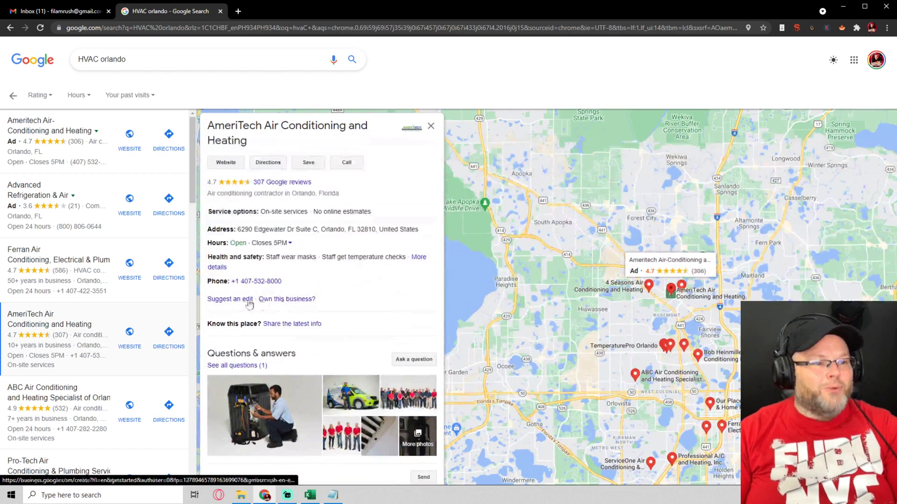
{"action": "left_click", "coordinate": [243, 301]}
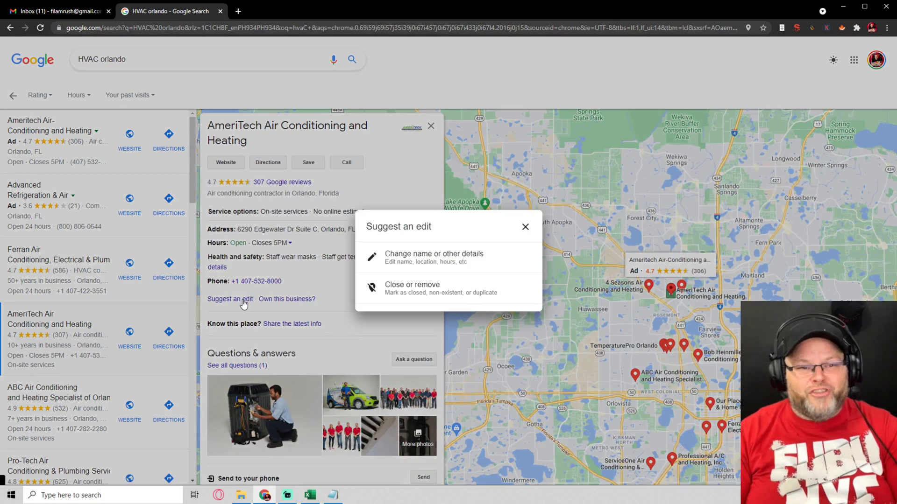
{"action": "left_click", "coordinate": [421, 290]}
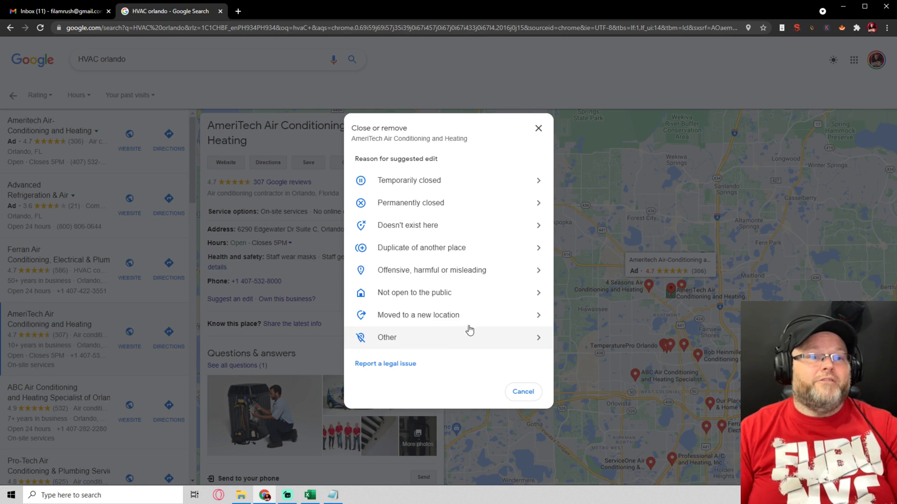
{"action": "left_click", "coordinate": [539, 128]}
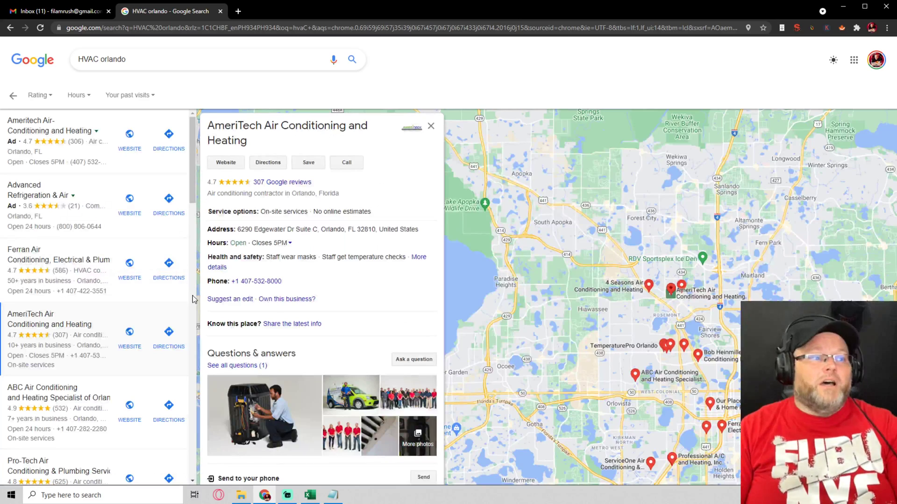
{"action": "scroll", "coordinate": [127, 302], "scroll_direction": "down", "scroll_amount": 6}
{"action": "scroll", "coordinate": [126, 303], "scroll_direction": "down", "scroll_amount": 9}
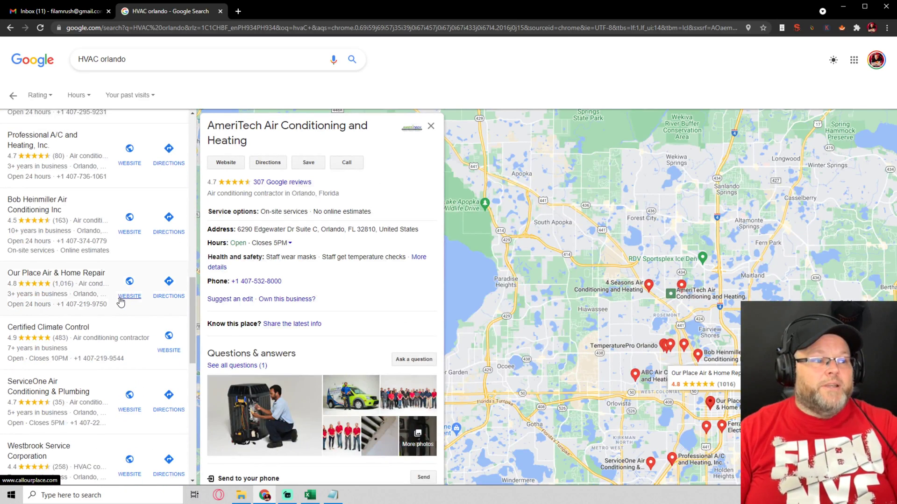
{"action": "scroll", "coordinate": [119, 303], "scroll_direction": "down", "scroll_amount": 6}
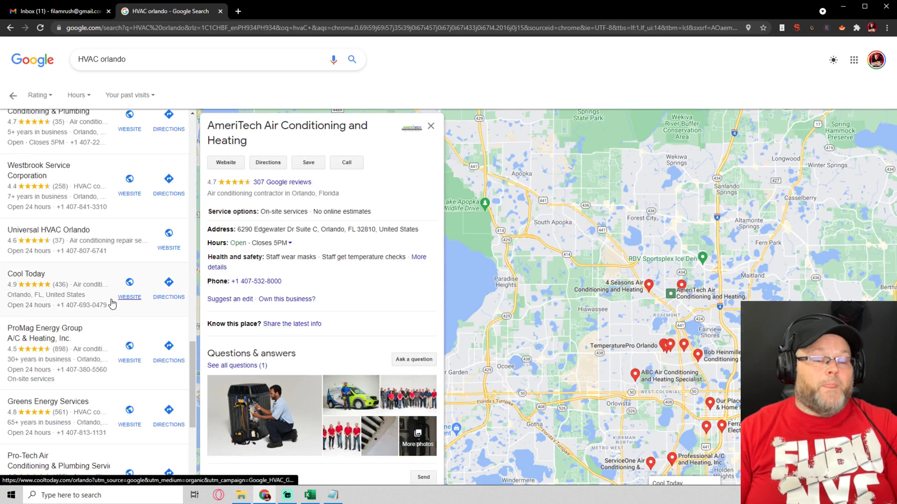
{"action": "scroll", "coordinate": [112, 304], "scroll_direction": "up", "scroll_amount": 7}
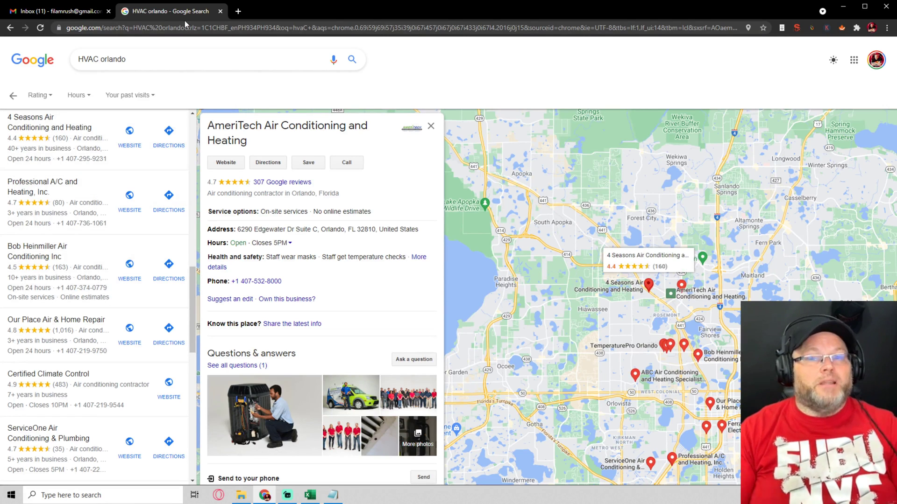
Add point '1: DBA DOING BUSINESS AS' after a blank line below the causes
{"action": "left_click", "coordinate": [844, 7]}
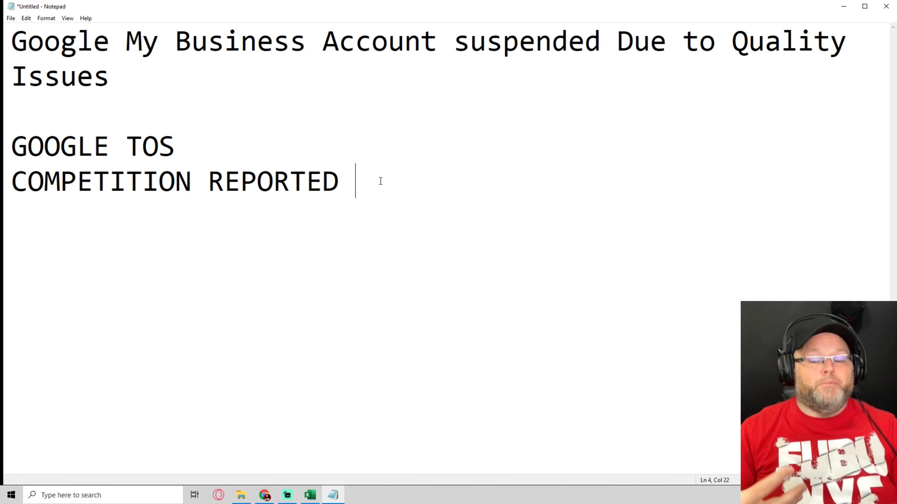
{"action": "key", "text": "Return"}
{"action": "key", "text": "Return"}
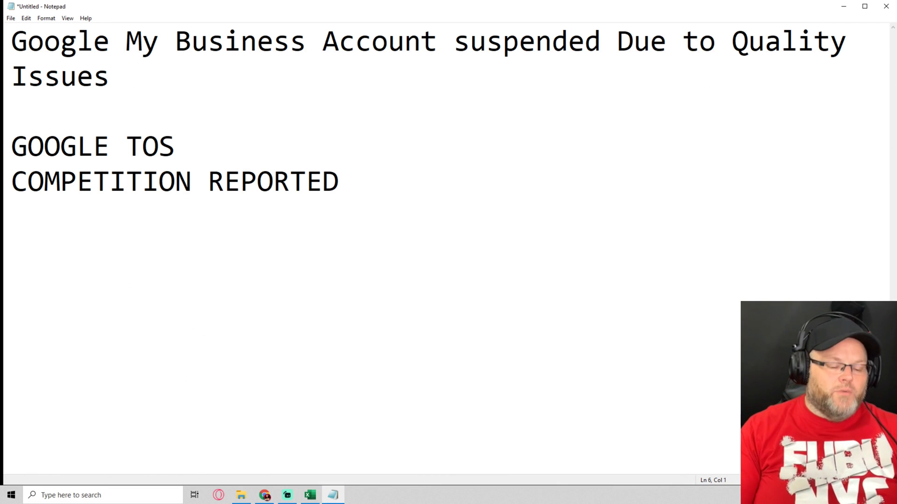
{"action": "type", "text": "1: "}
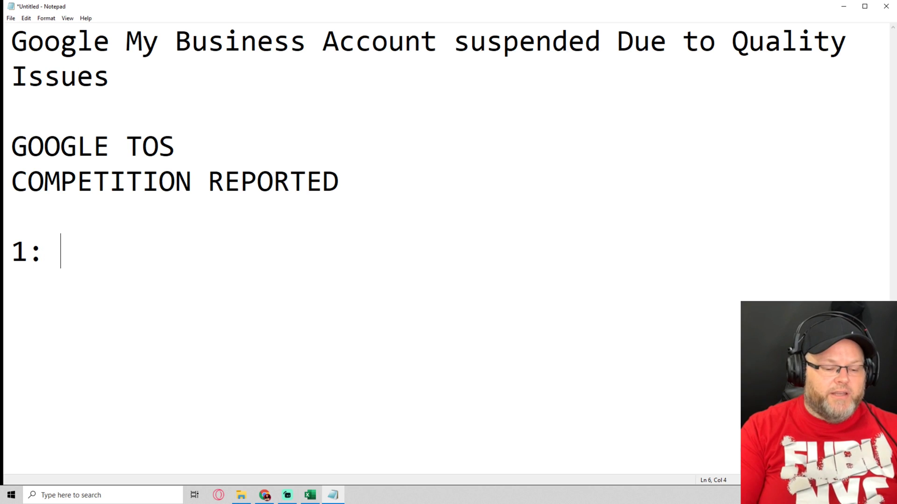
{"action": "type", "text": "dba"}
{"action": "key", "text": "BackSpace"}
{"action": "key", "text": "BackSpace"}
{"action": "key", "text": "BackSpace"}
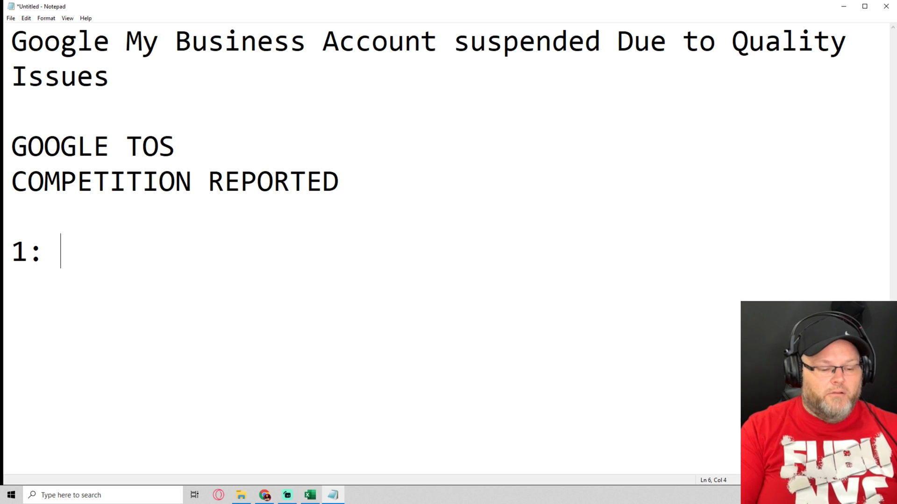
{"action": "type", "text": "DBA "}
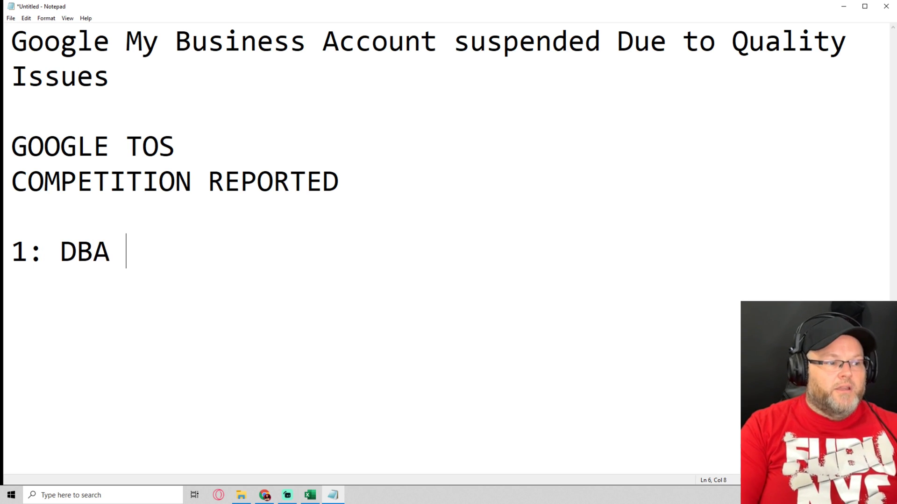
{"action": "type", "text": "DE"}
{"action": "key", "text": "BackSpace"}
{"action": "type", "text": "OING BUSINESS "}
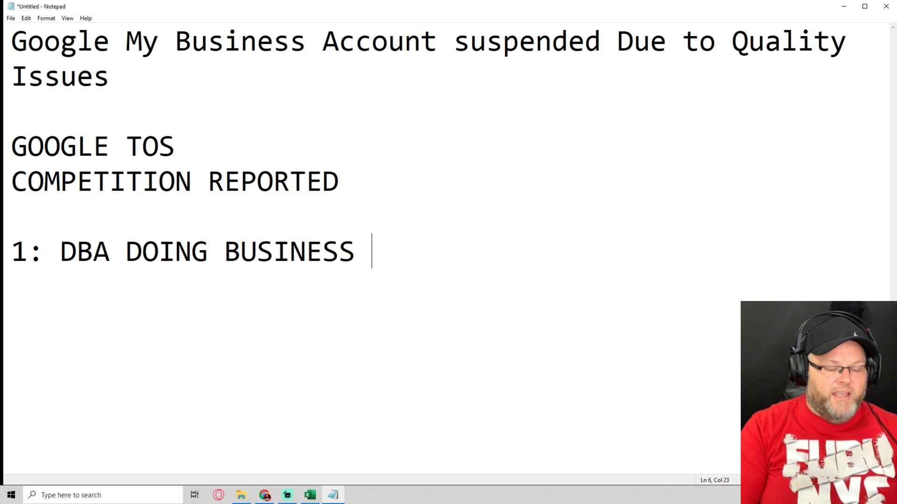
{"action": "type", "text": "AS"}
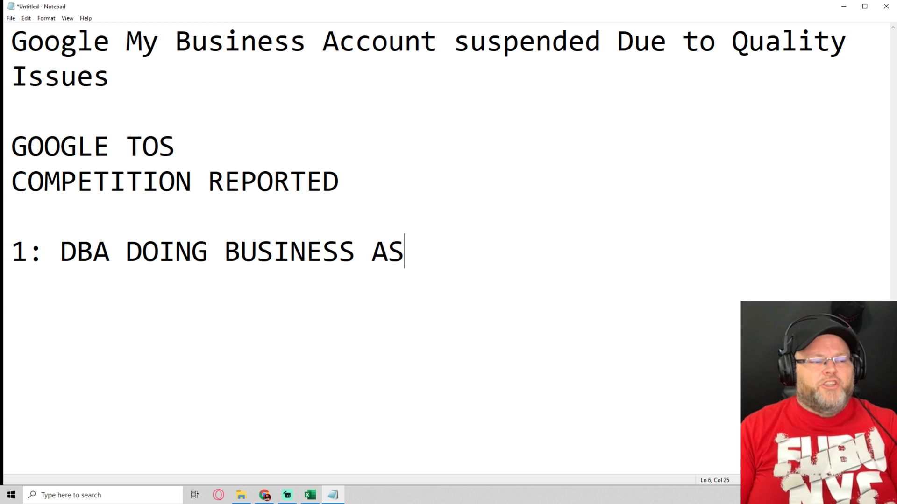
Add point '2: DBA SHOULD ALWAYS MATCH YOUR GOOGLE BUSINESS TITLE'
{"action": "key", "text": "Return"}
{"action": "type", "text": "2"}
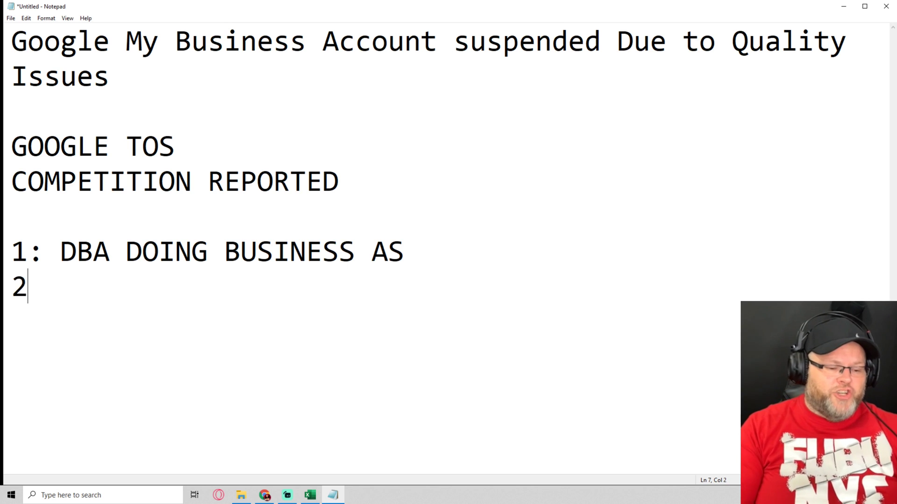
{"action": "type", "text": ": d"}
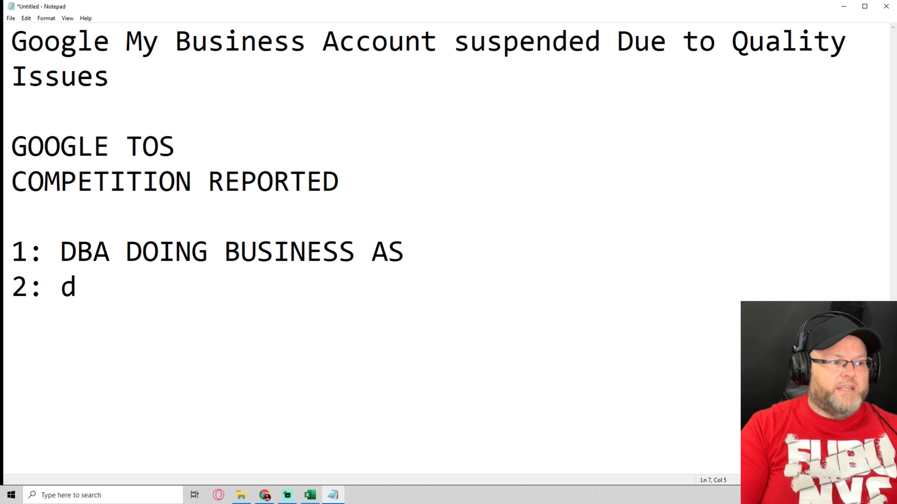
{"action": "key", "text": "BackSpace"}
{"action": "type", "text": "DBA SHOUL"}
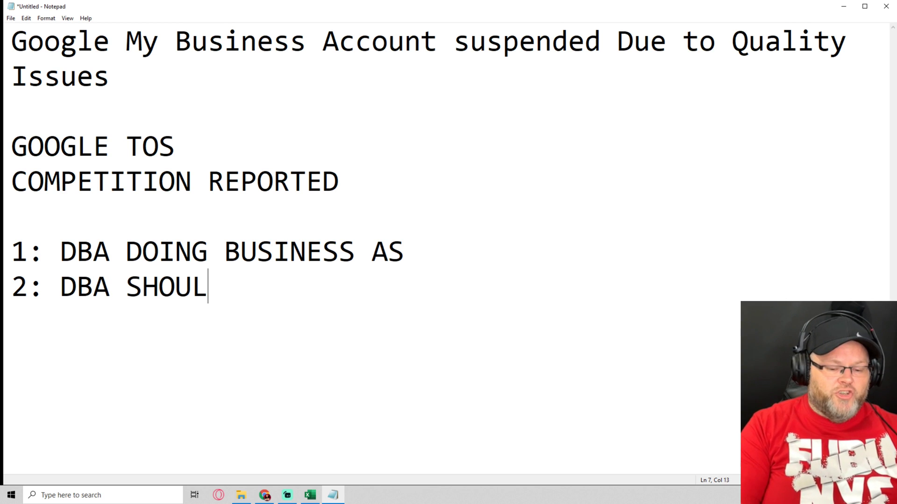
{"action": "type", "text": "D ALWAYS "}
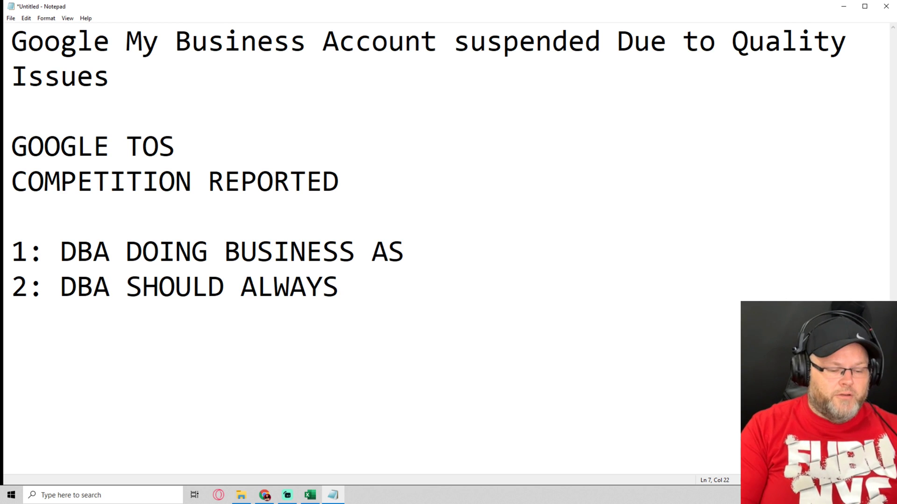
{"action": "type", "text": "MATCH "}
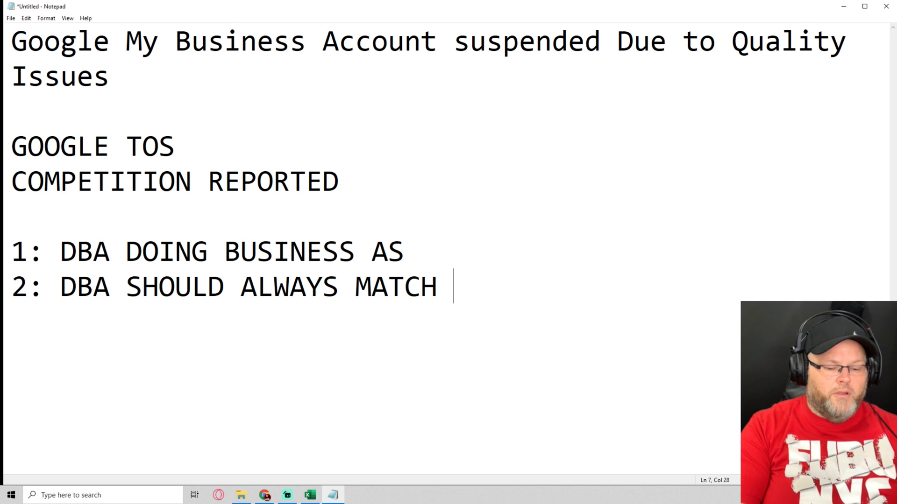
{"action": "type", "text": "YOUR GO"}
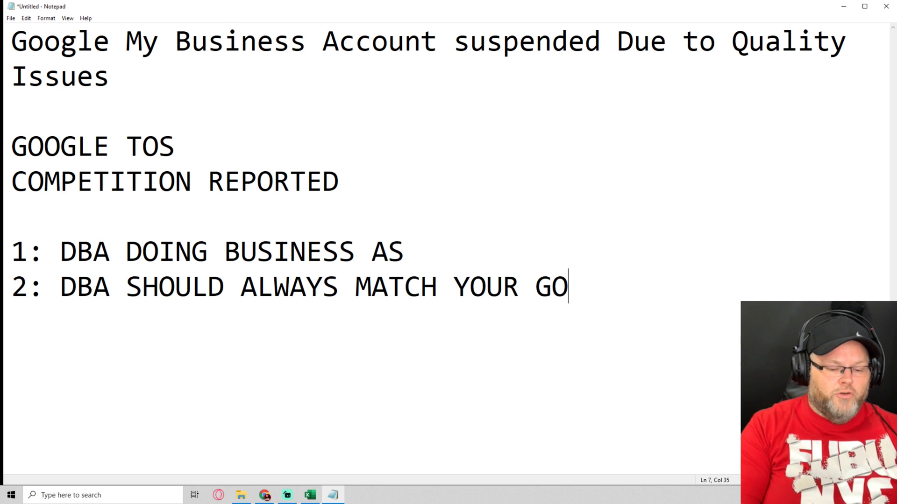
{"action": "type", "text": "OGLE BUSINESS "}
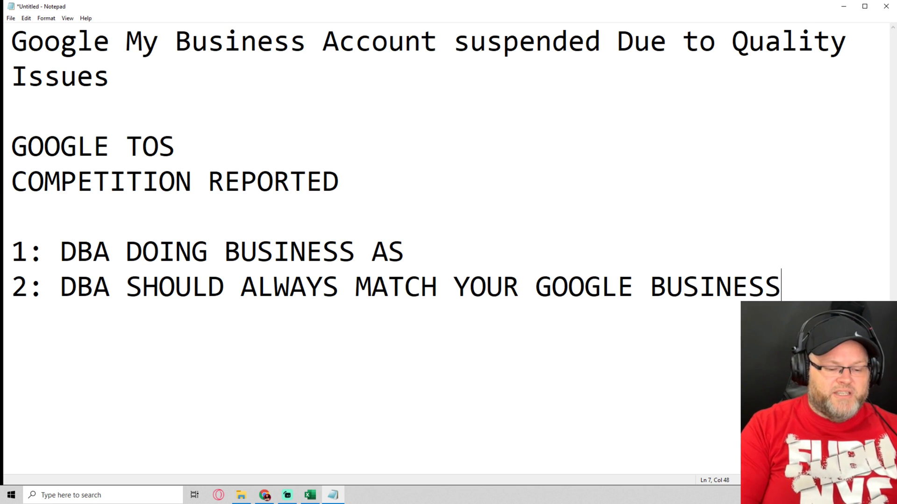
{"action": "type", "text": "TITL;"}
{"action": "key", "text": "BackSpace"}
{"action": "key", "text": "BackSpace"}
{"action": "type", "text": "LE"}
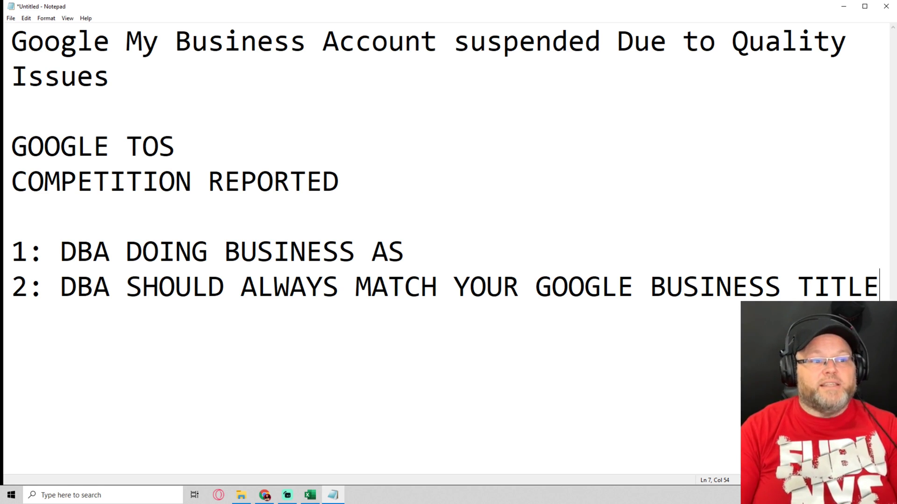
Add point 3 on the DBA address matching your Google business address, and begin '4: UTILITY'
{"action": "key", "text": "Return"}
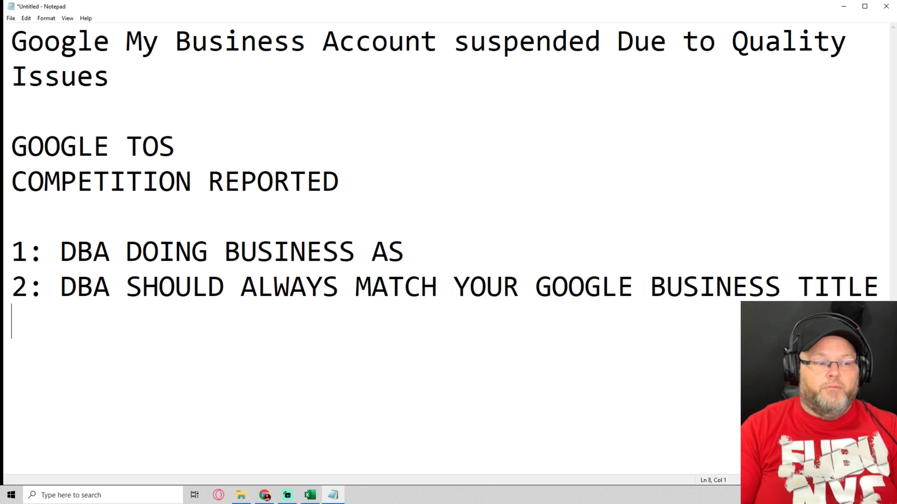
{"action": "type", "text": "3: DBA ADDR"}
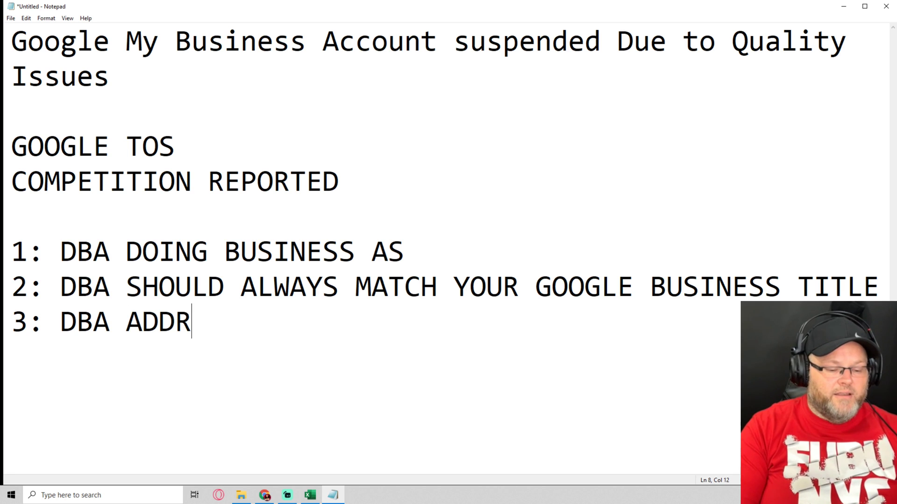
{"action": "type", "text": "ESS MATCHES YOUR GOO"}
{"action": "type", "text": "GLE BSUIENSS"}
{"action": "key", "text": "BackSpace"}
{"action": "key", "text": "BackSpace"}
{"action": "key", "text": "BackSpace"}
{"action": "key", "text": "BackSpace"}
{"action": "key", "text": "BackSpace"}
{"action": "key", "text": "BackSpace"}
{"action": "key", "text": "BackSpace"}
{"action": "type", "text": "USINE"}
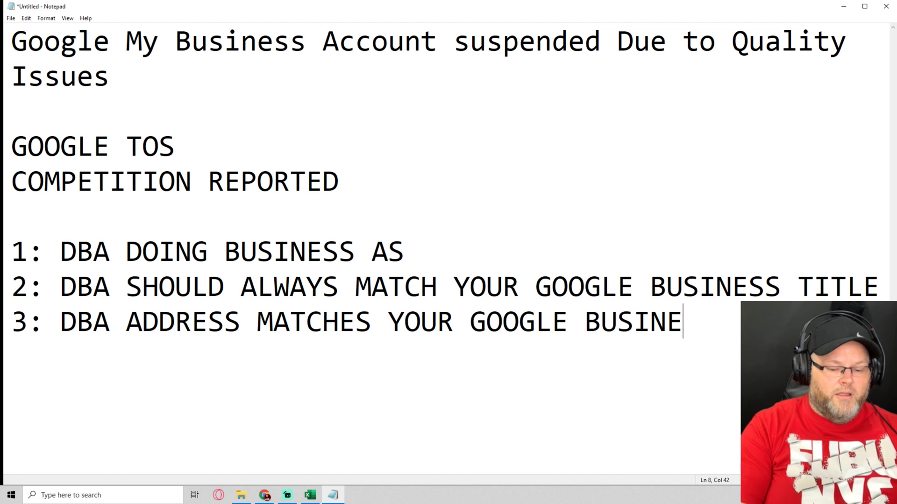
{"action": "type", "text": "SS L ADDRESS"}
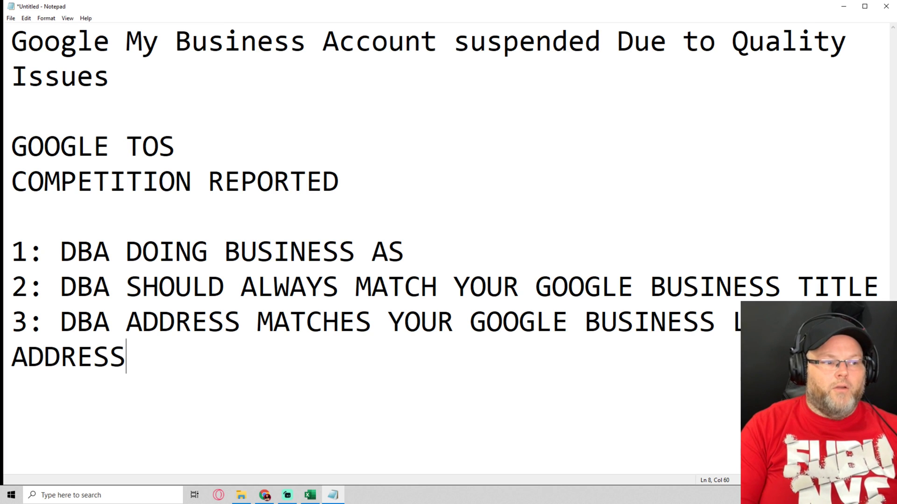
{"action": "key", "text": "Return"}
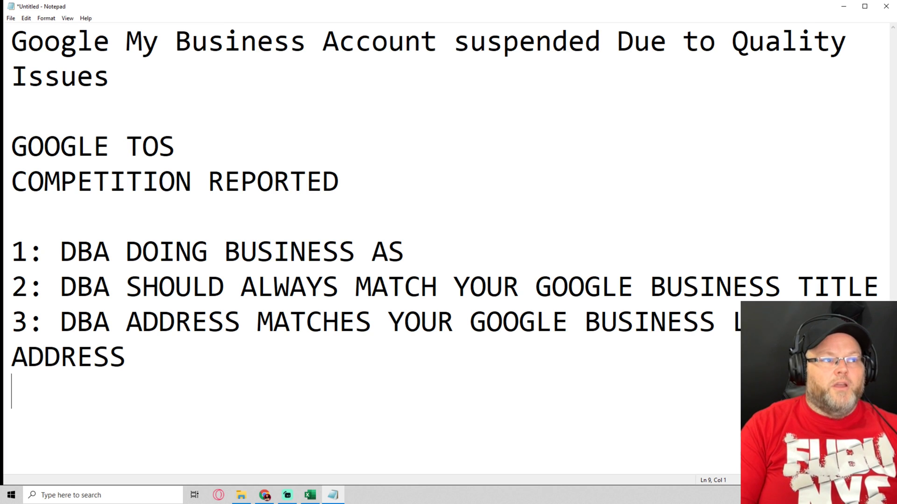
{"action": "type", "text": "4: UTILIT"}
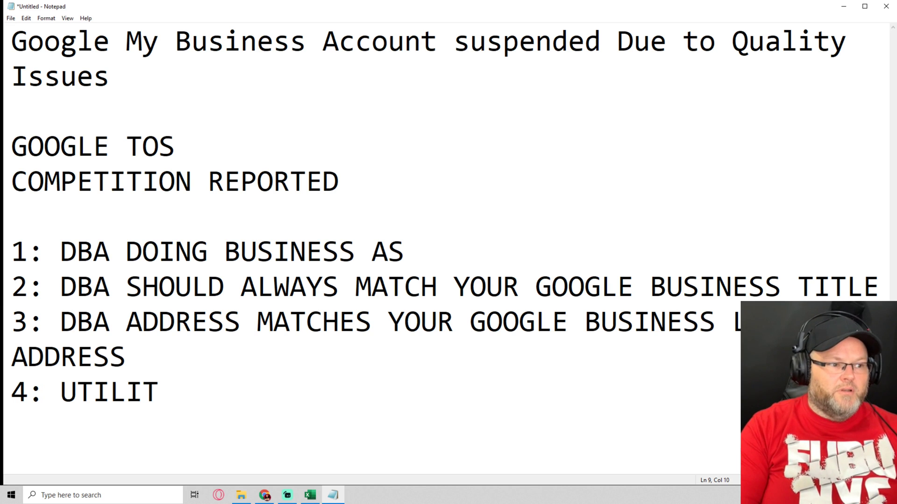
{"action": "type", "text": "Y"}
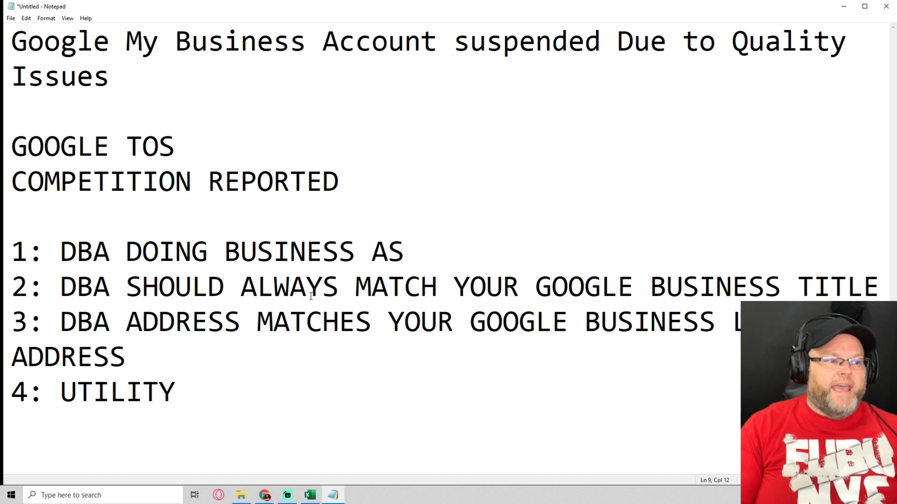
Complete point 4 by reusing point 3's wording: 'UTILITY ADDRESS MATCHES YOUR GOOGLE BUSINESS LISTING ADDRESS'
{"action": "left_click_drag", "start_coordinate": [127, 321], "coordinate": [208, 349]}
{"action": "left_click", "coordinate": [236, 394]}
{"action": "type", "text": "ADDRESS MATCHES YOUR GOOGLE BUSINESS LISTING ADDRESS"}
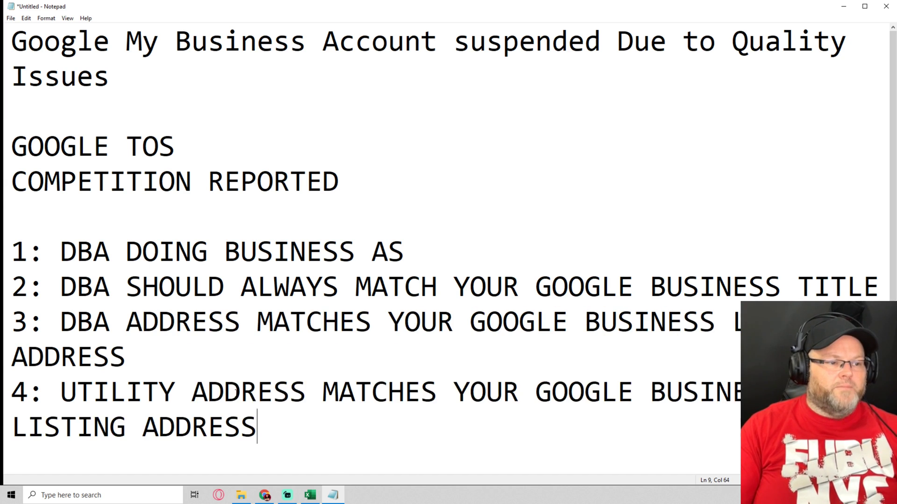
Add point '5: cITATIONS' and select points 1 through 4
{"action": "key", "text": "Return"}
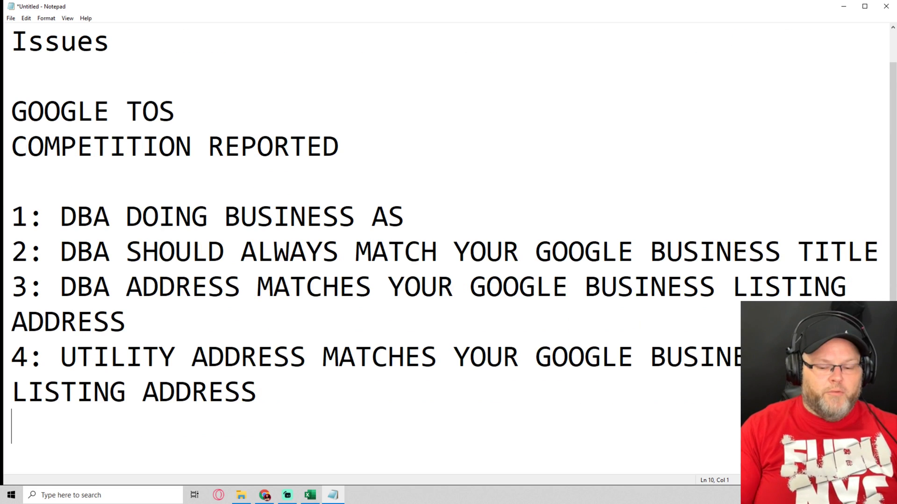
{"action": "type", "text": "5: cITATIONS"}
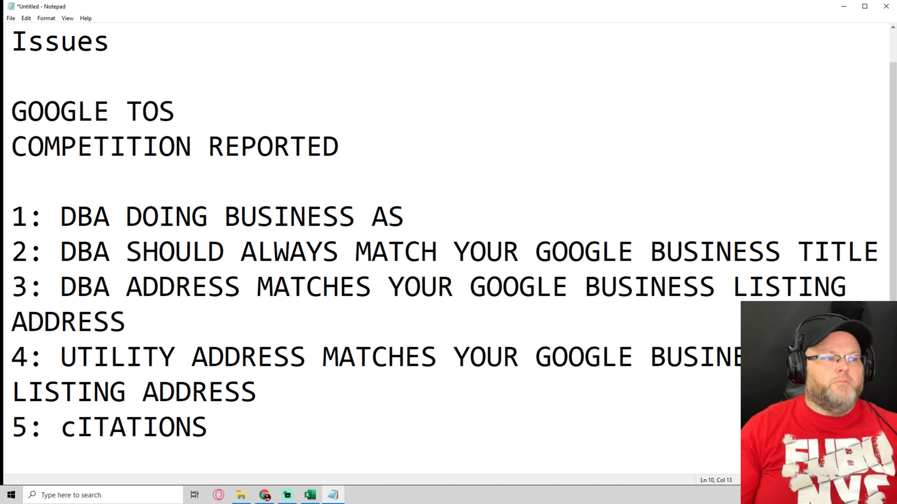
{"action": "left_click_drag", "start_coordinate": [15, 217], "coordinate": [742, 360]}
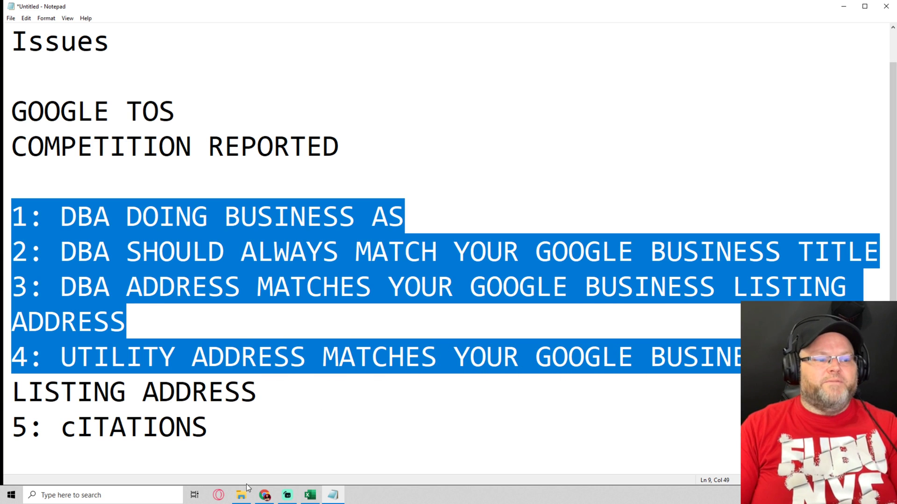
{"action": "mouse_move", "coordinate": [251, 501]}
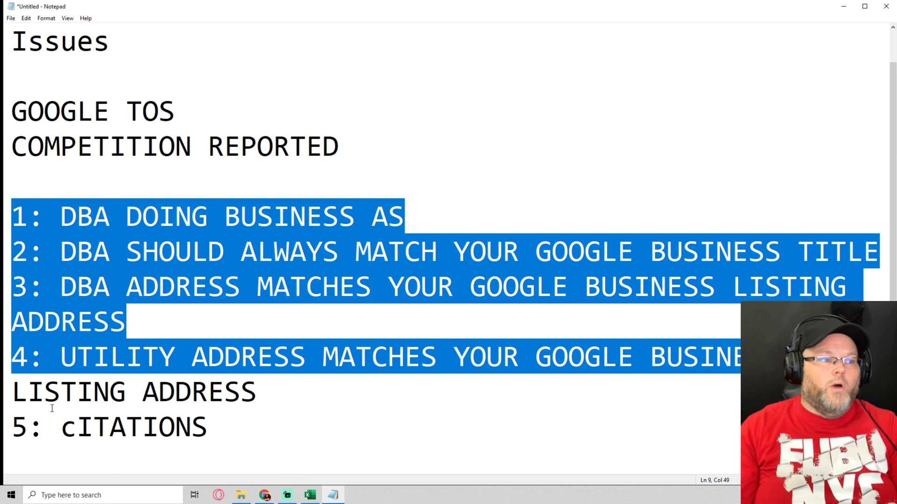
{"action": "scroll", "coordinate": [84, 387], "scroll_direction": "up", "scroll_amount": 1}
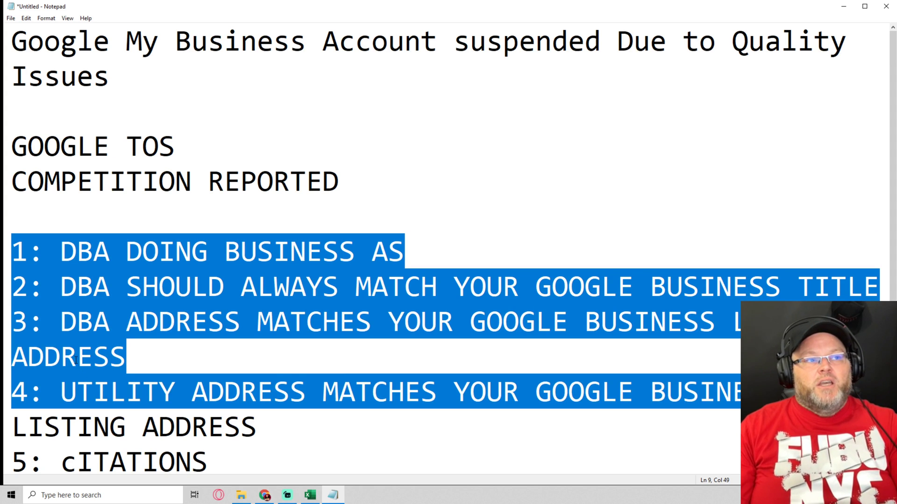
Replace the HVAC orlando search with 'locksmith las vegas' to show local locksmith listings
{"action": "left_click", "coordinate": [267, 496]}
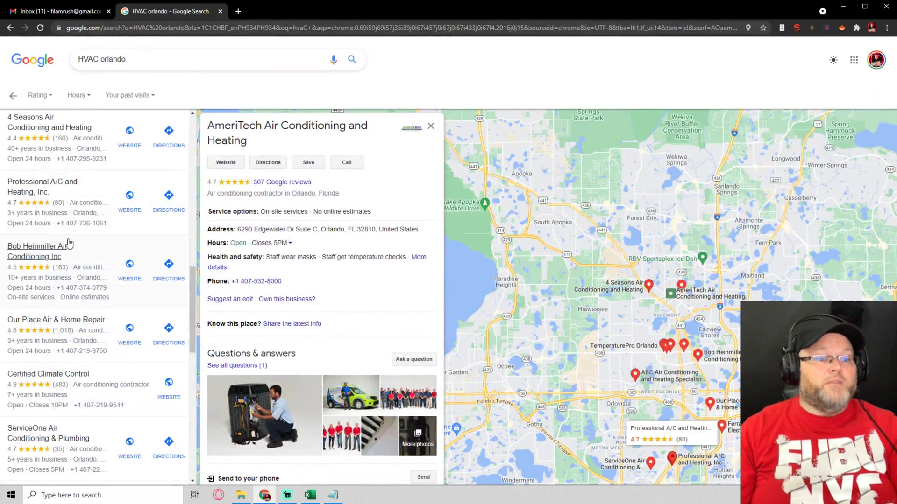
{"action": "scroll", "coordinate": [104, 292], "scroll_direction": "up", "scroll_amount": 2}
{"action": "scroll", "coordinate": [104, 292], "scroll_direction": "up", "scroll_amount": 12}
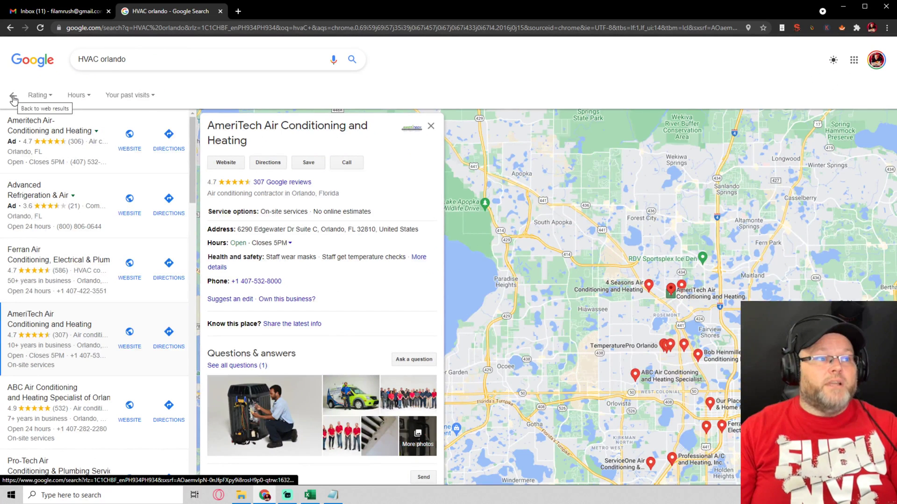
{"action": "triple_click", "coordinate": [113, 62]}
{"action": "type", "text": "ROOFING AT"}
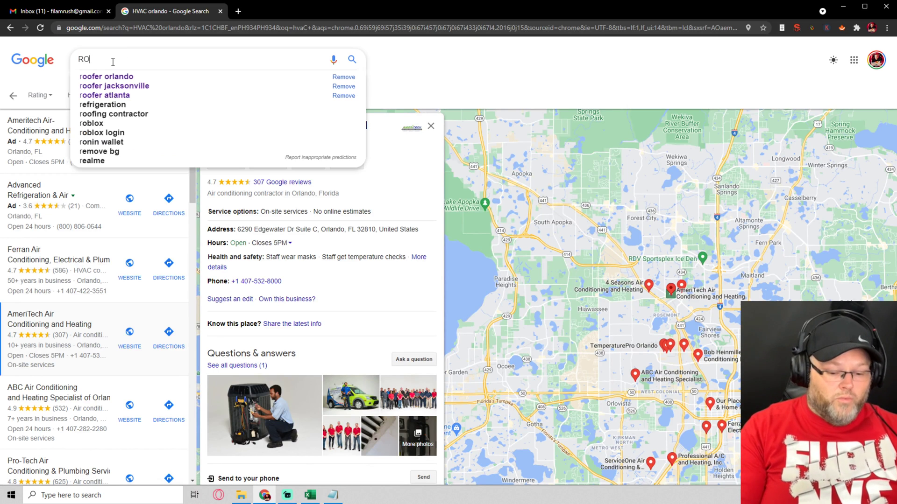
{"action": "key", "text": "BackSpace"}
{"action": "key", "text": "BackSpace"}
{"action": "key", "text": "BackSpace"}
{"action": "key", "text": "BackSpace"}
{"action": "key", "text": "BackSpace"}
{"action": "key", "text": "BackSpace"}
{"action": "key", "text": "BackSpace"}
{"action": "key", "text": "BackSpace"}
{"action": "key", "text": "BackSpace"}
{"action": "key", "text": "BackSpace"}
{"action": "type", "text": "locksmityh"}
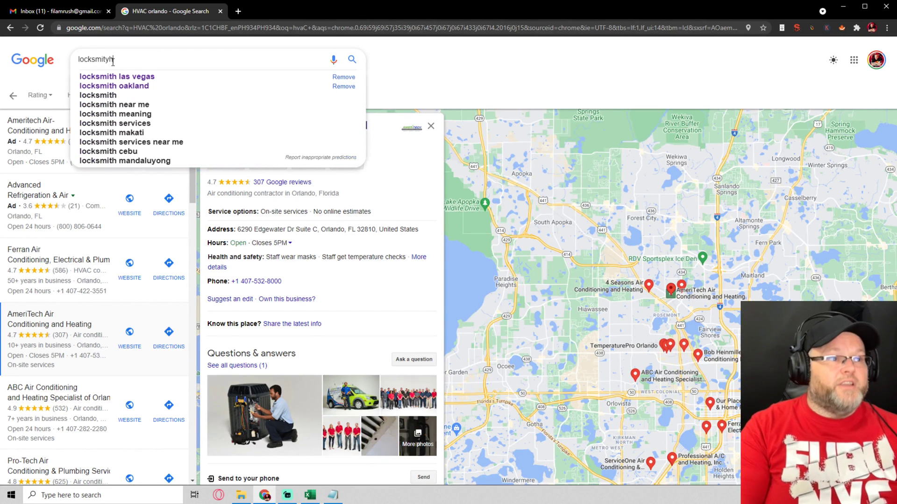
{"action": "key", "text": "BackSpace"}
{"action": "key", "text": "Down"}
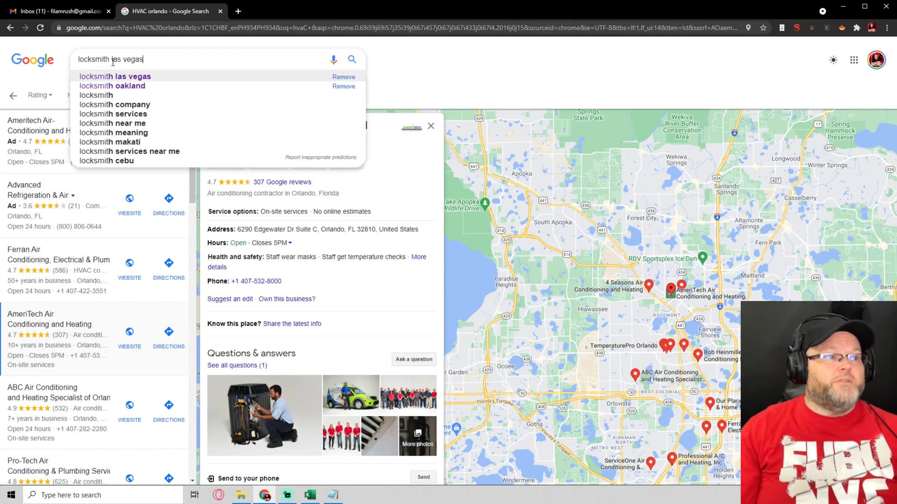
{"action": "key", "text": "Return"}
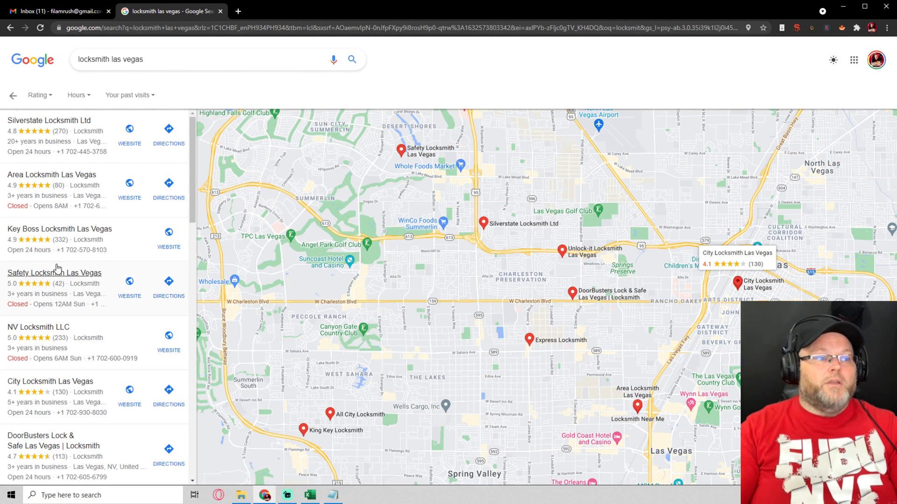
{"action": "left_click", "coordinate": [121, 250]}
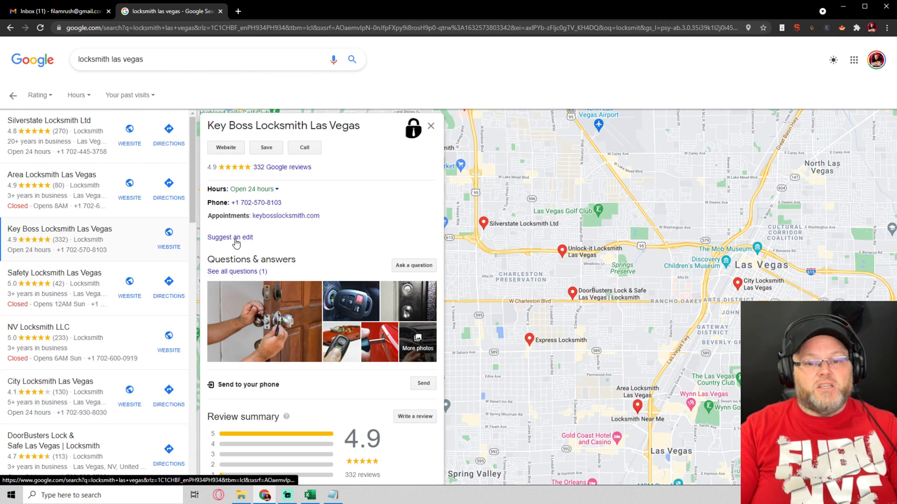
{"action": "left_click", "coordinate": [229, 238]}
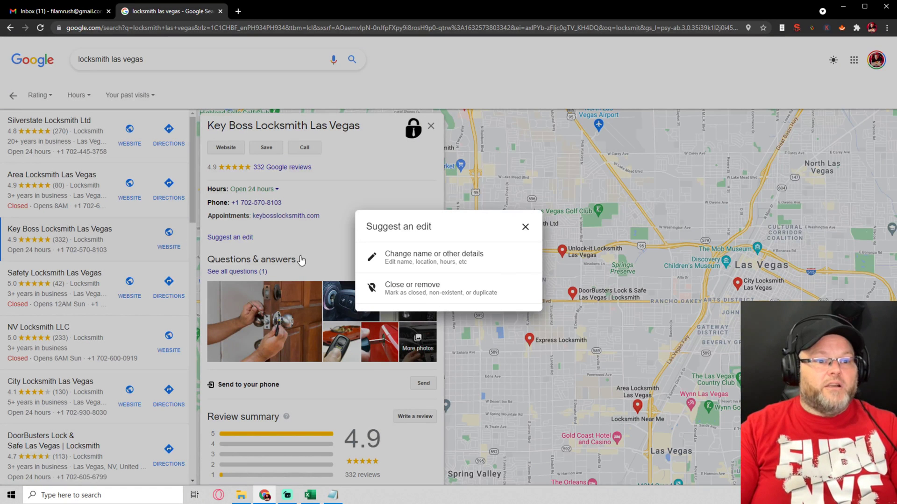
{"action": "left_click", "coordinate": [525, 228]}
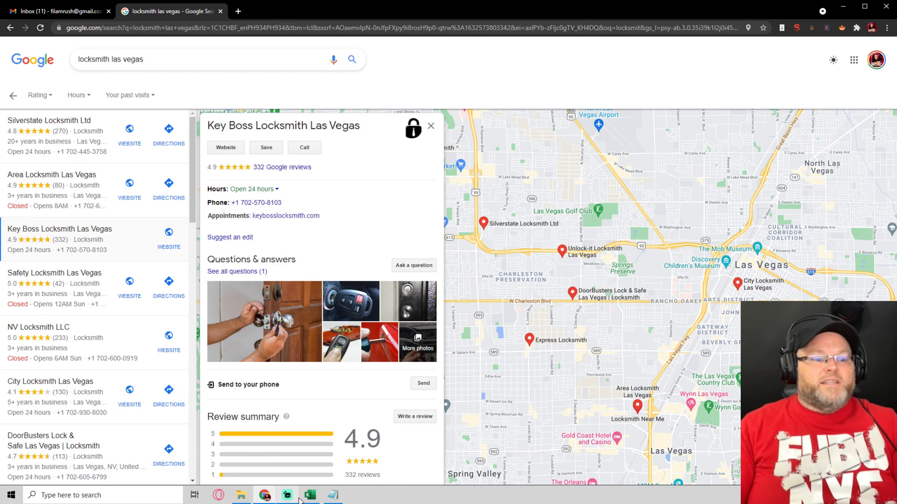
Delete every line below the 'Google My Business Account suspended Due to Quality Issues' title
{"action": "left_click", "coordinate": [333, 495]}
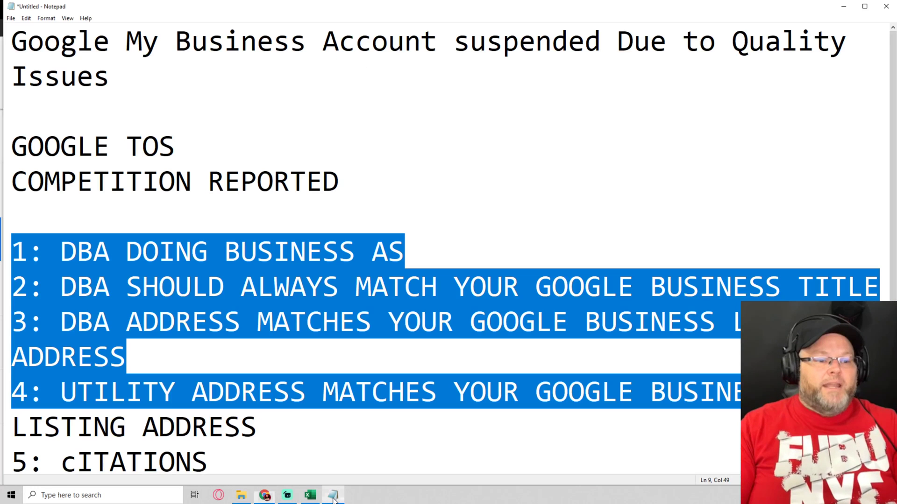
{"action": "left_click", "coordinate": [338, 82]}
{"action": "left_click_drag", "start_coordinate": [28, 110], "coordinate": [547, 502]}
{"action": "key", "text": "BackSpace"}
{"action": "key", "text": "BackSpace"}
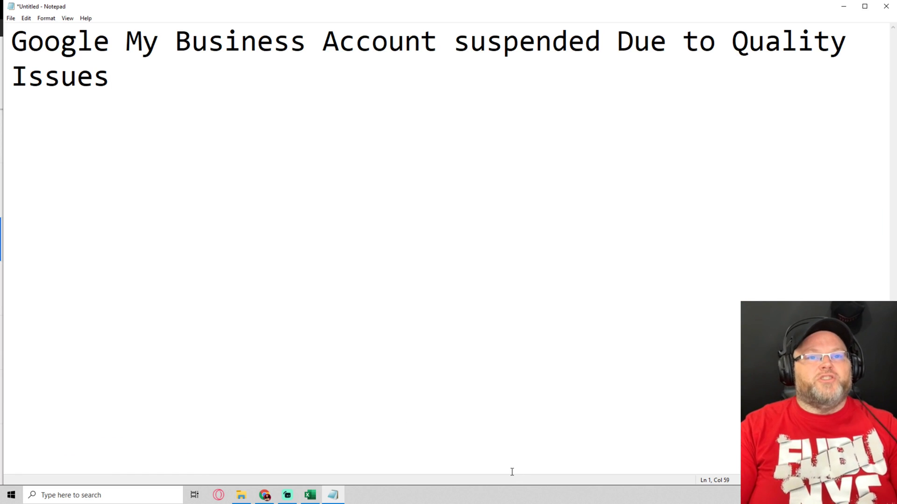